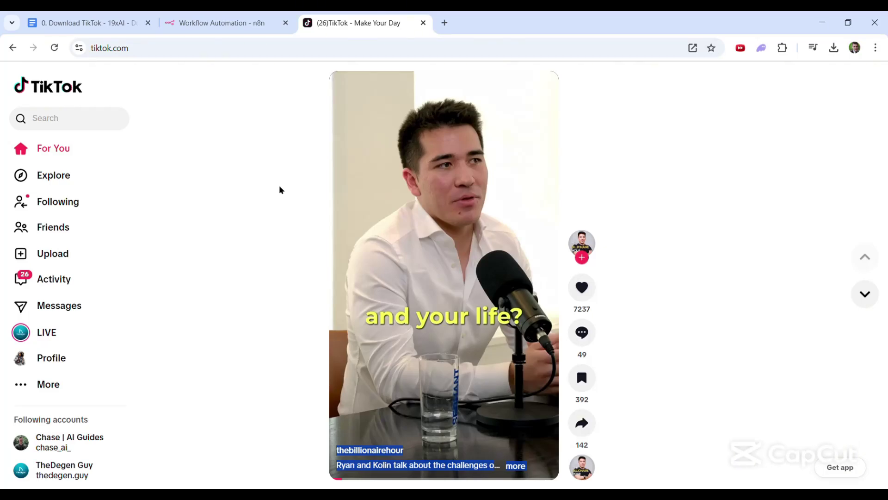
# - Play the billionaire hour TikTok video and save it with Download video from its right-click menu
pyautogui.moveTo(444, 209)
pyautogui.click(439, 200)
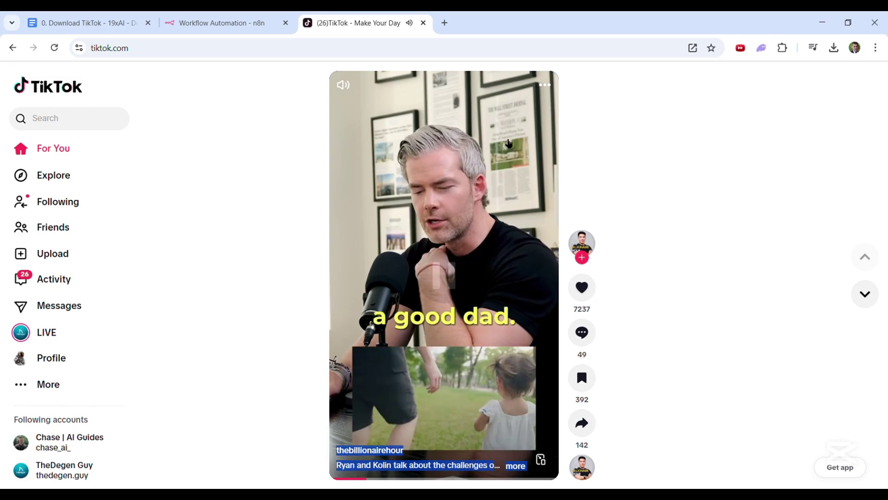
pyautogui.click(545, 88)
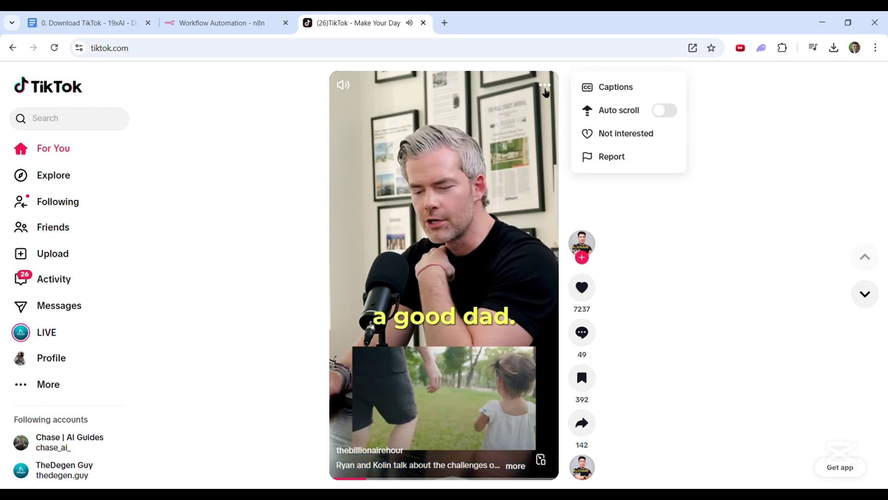
pyautogui.rightClick(531, 115)
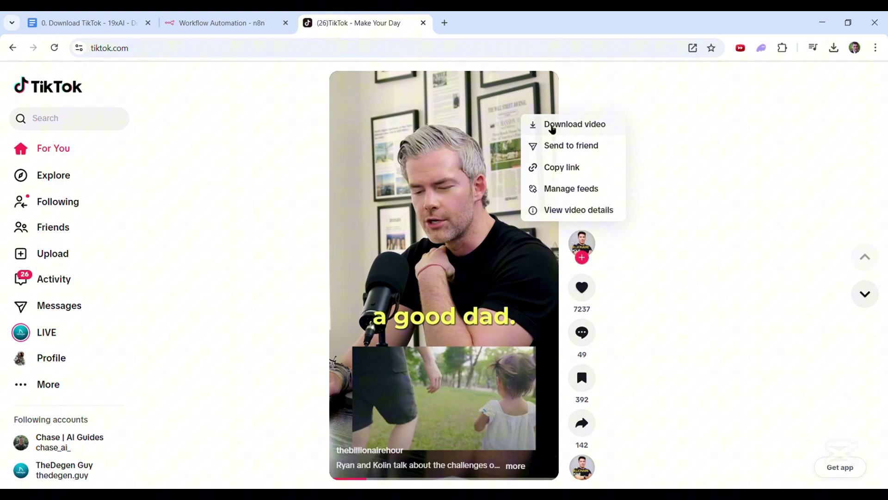
pyautogui.click(552, 126)
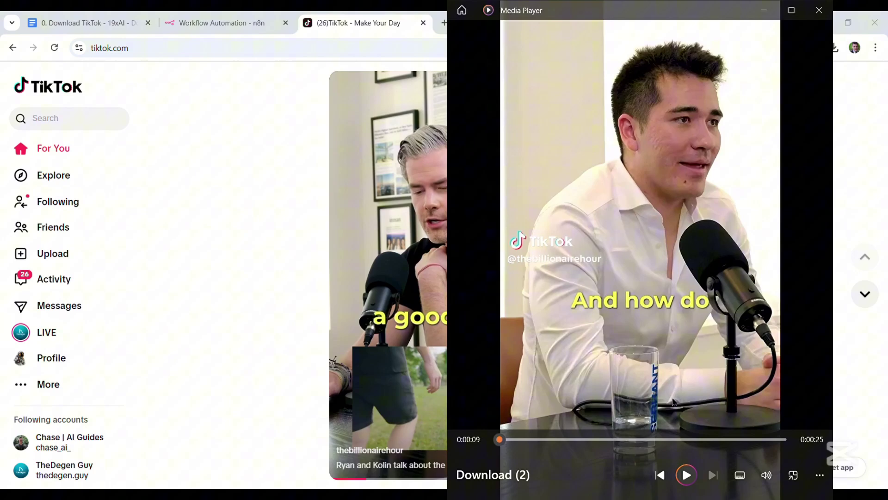
# - Play and then pause the downloaded TikTok clip in Media Player, showing its watermark
pyautogui.click(686, 475)
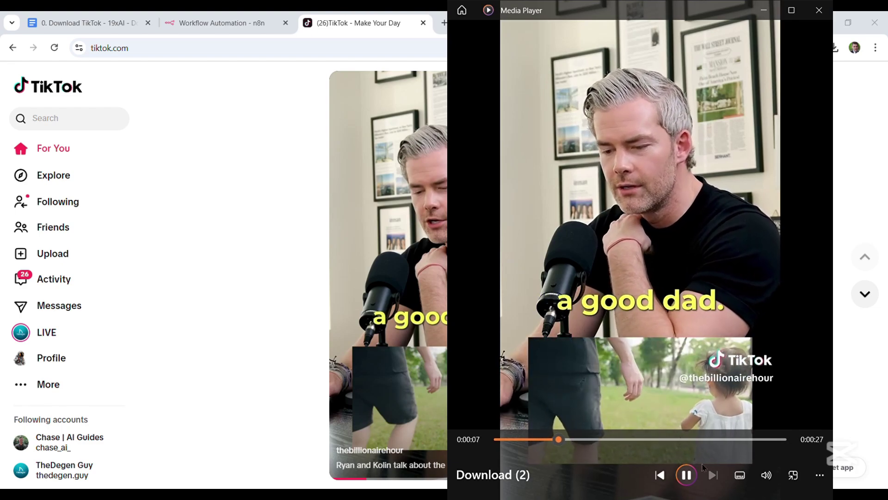
pyautogui.click(686, 474)
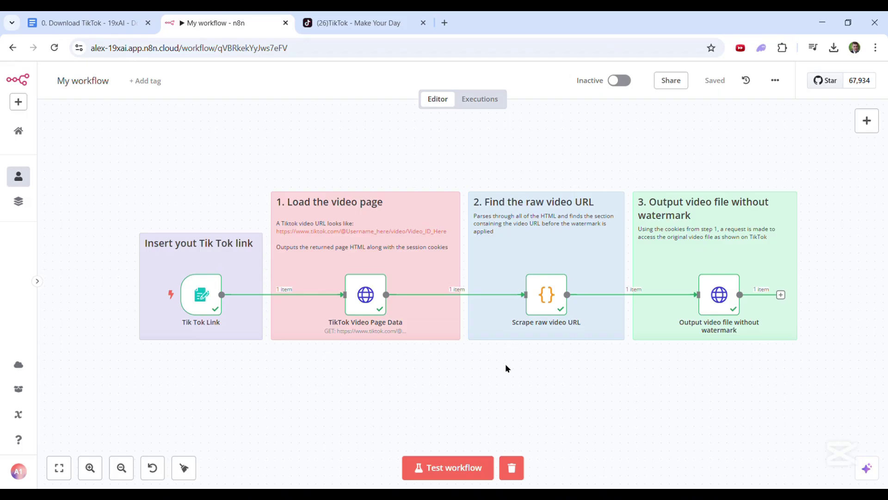
# - Submit the pasted TikTok link through the workflow's test form
pyautogui.click(474, 470)
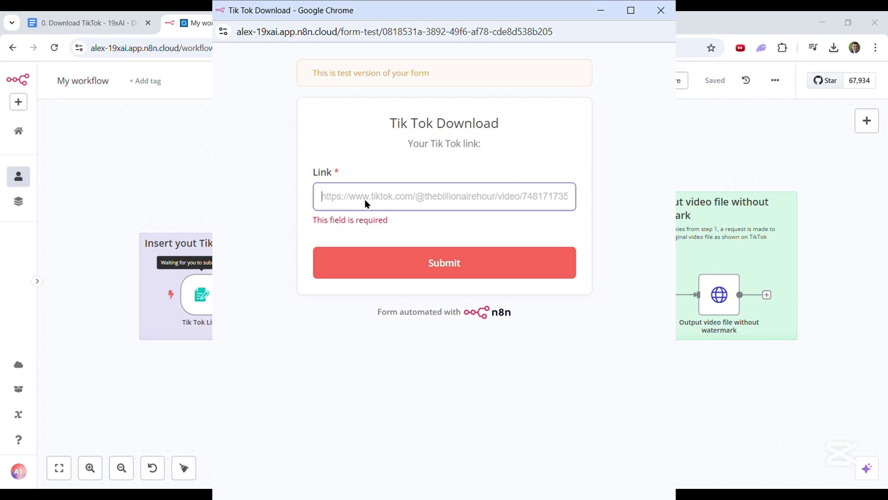
pyautogui.hotkey('ctrl', 'v')
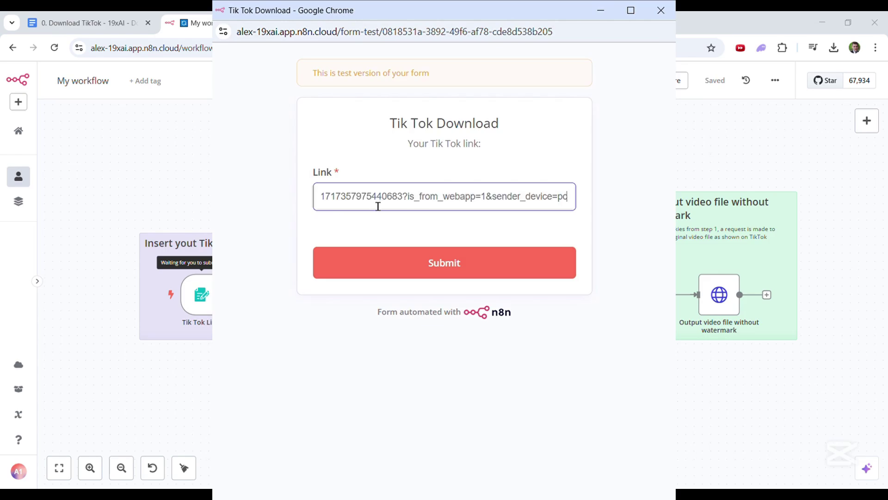
pyautogui.click(430, 266)
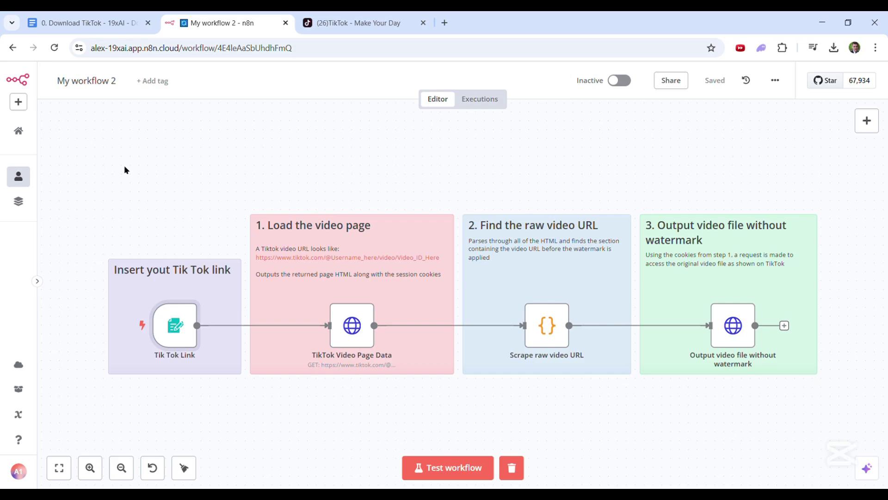
# - Test the Tik Tok Link trigger by submitting the pasted TikTok URL, then go back to the canvas
pyautogui.doubleClick(173, 317)
pyautogui.scroll(-2, 374, 281)
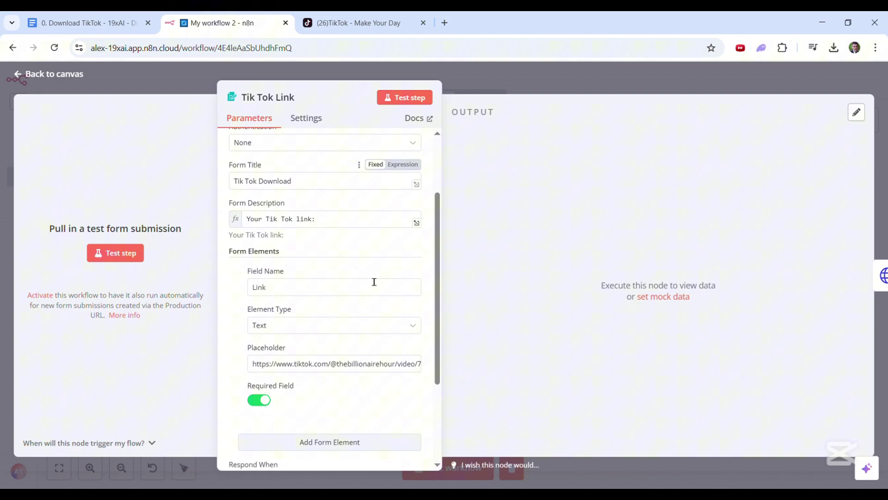
pyautogui.scroll(-3, 307, 375)
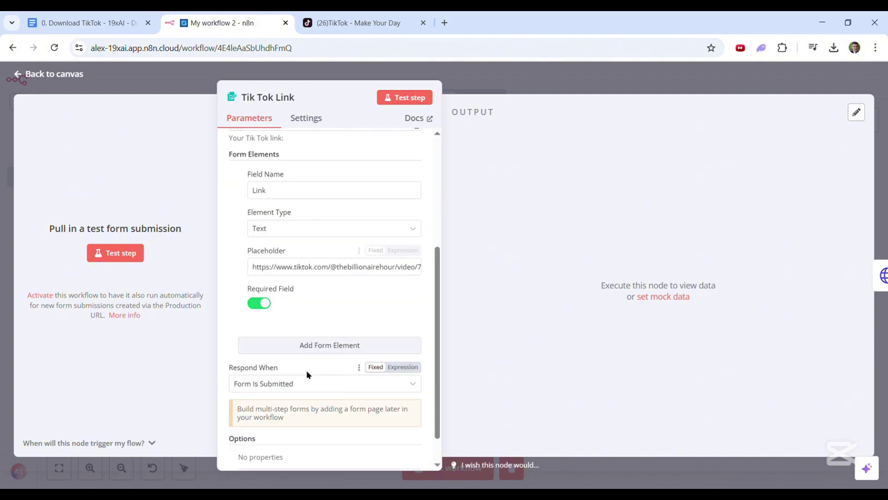
pyautogui.scroll(5, 307, 374)
pyautogui.click(116, 252)
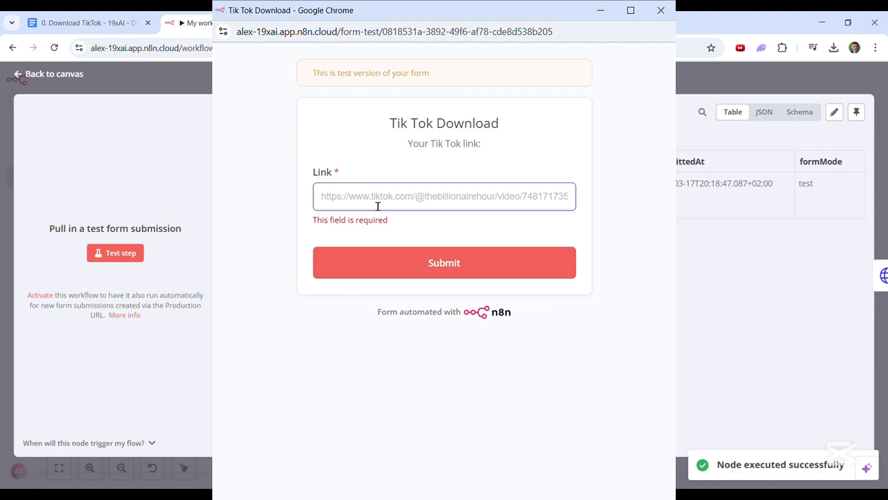
pyautogui.hotkey('ctrl', 'v')
pyautogui.click(426, 256)
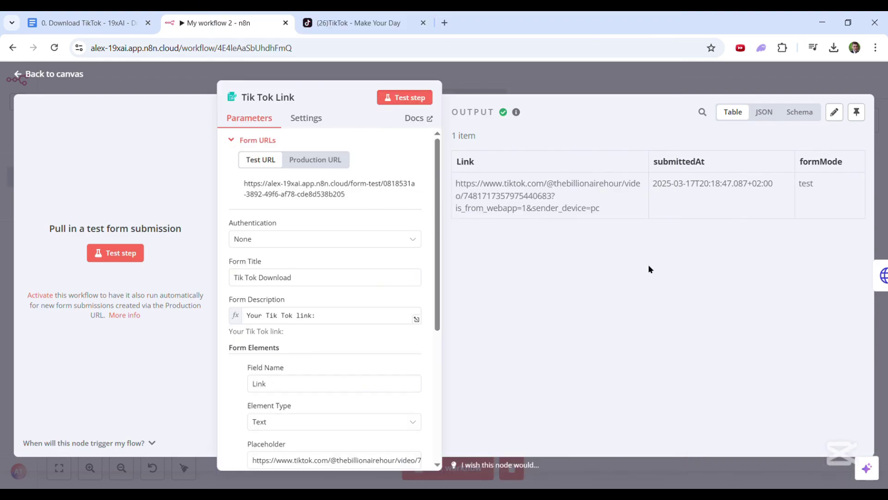
pyautogui.click(556, 84)
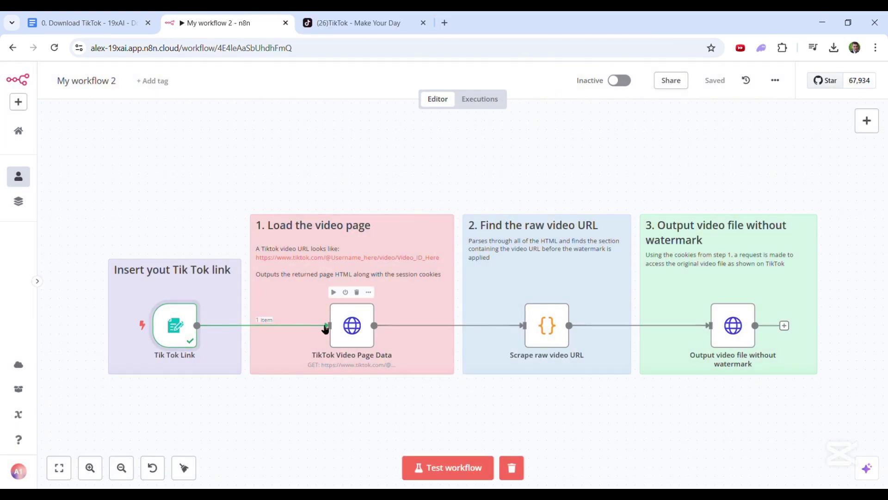
# - Test the TikTok Video Page Data request to fetch the page HTML and session cookies
pyautogui.doubleClick(360, 325)
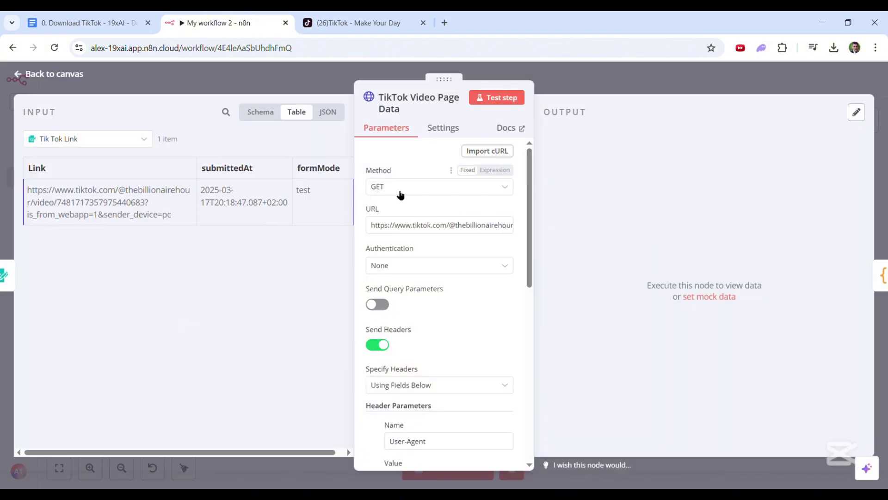
pyautogui.scroll(-3, 452, 278)
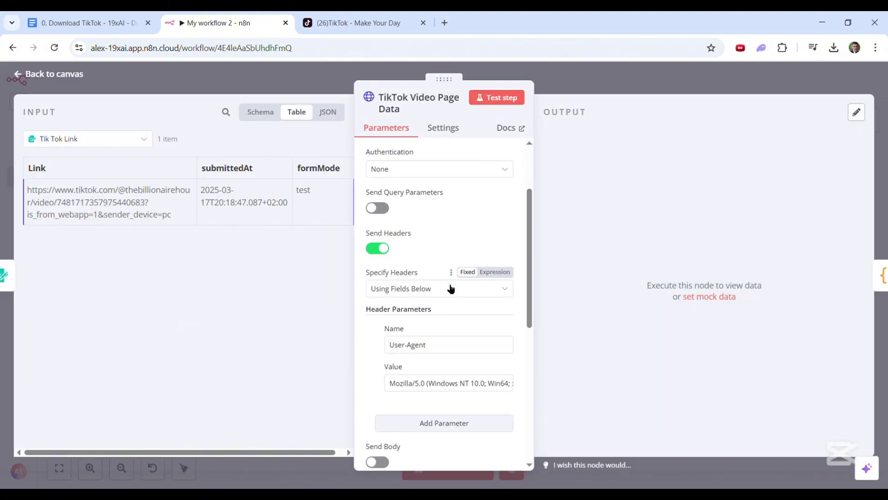
pyautogui.scroll(-3, 450, 287)
pyautogui.scroll(-3, 444, 329)
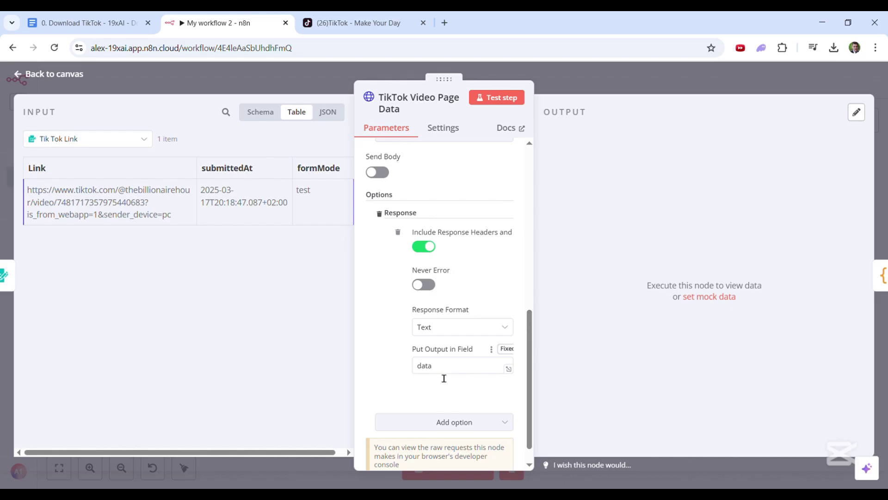
pyautogui.click(497, 97)
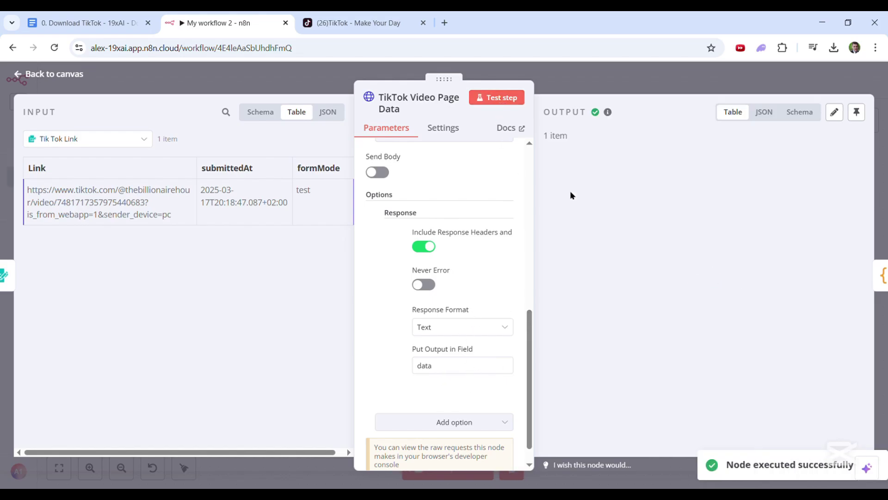
pyautogui.scroll(-3, 633, 232)
pyautogui.scroll(-3, 638, 239)
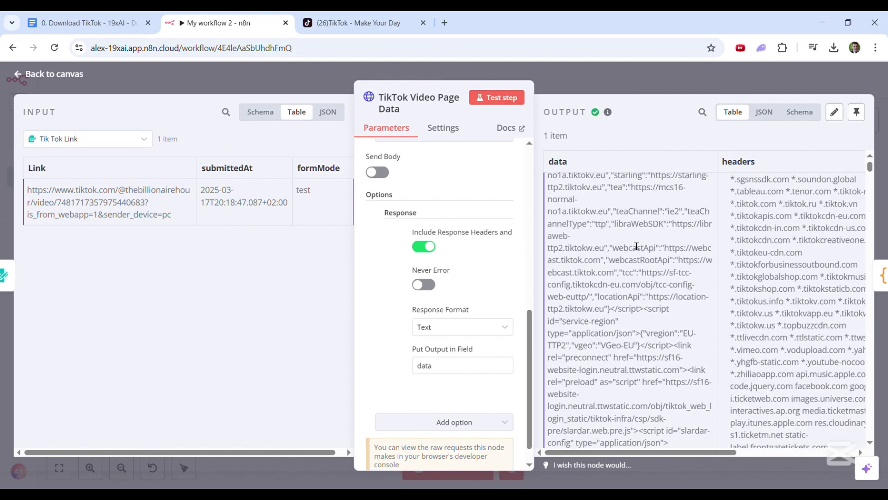
pyautogui.scroll(-3, 644, 249)
pyautogui.scroll(-3, 649, 257)
pyautogui.scroll(-3, 654, 267)
pyautogui.scroll(-3, 658, 276)
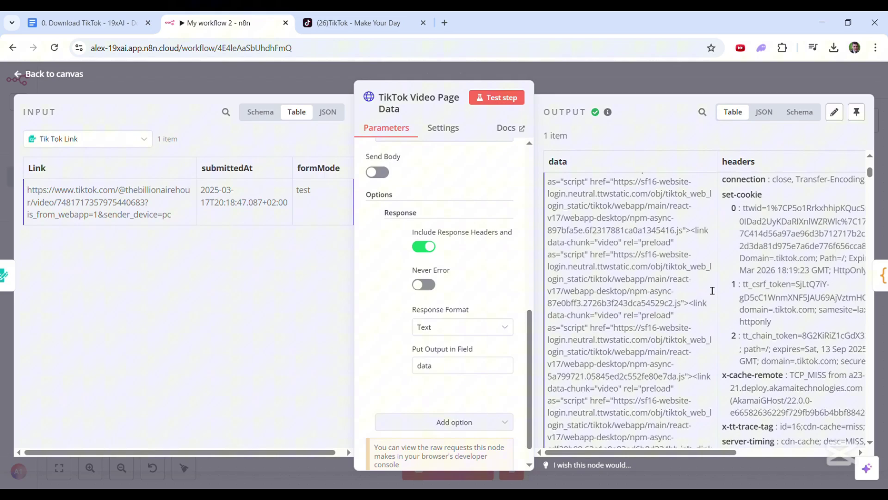
pyautogui.scroll(-3, 663, 285)
pyautogui.scroll(-3, 666, 296)
pyautogui.scroll(-3, 667, 295)
pyautogui.scroll(-2, 715, 305)
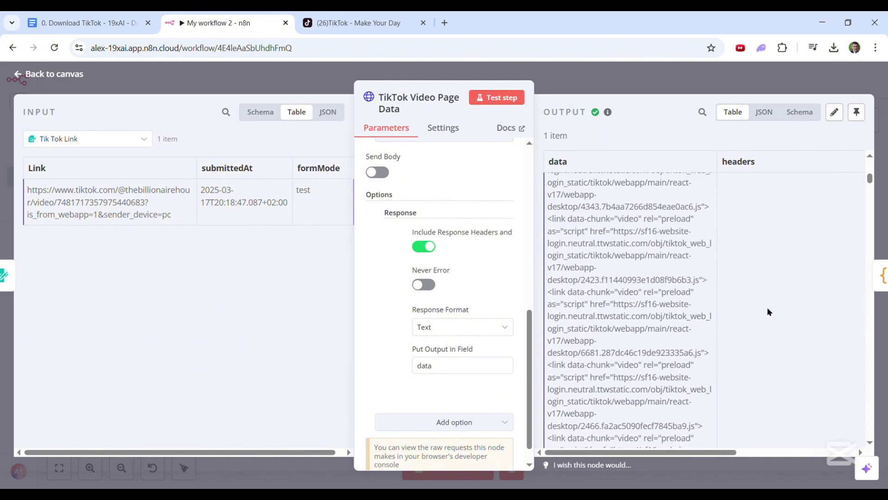
pyautogui.scroll(-3, 768, 312)
# - Test the Scrape raw video URL code node, which extracts the videoUrl and cookies
pyautogui.click(599, 78)
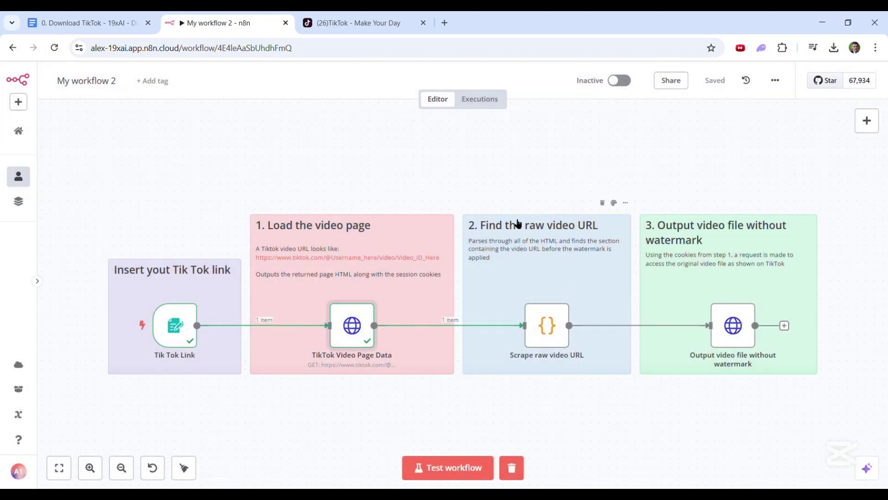
pyautogui.click(551, 331)
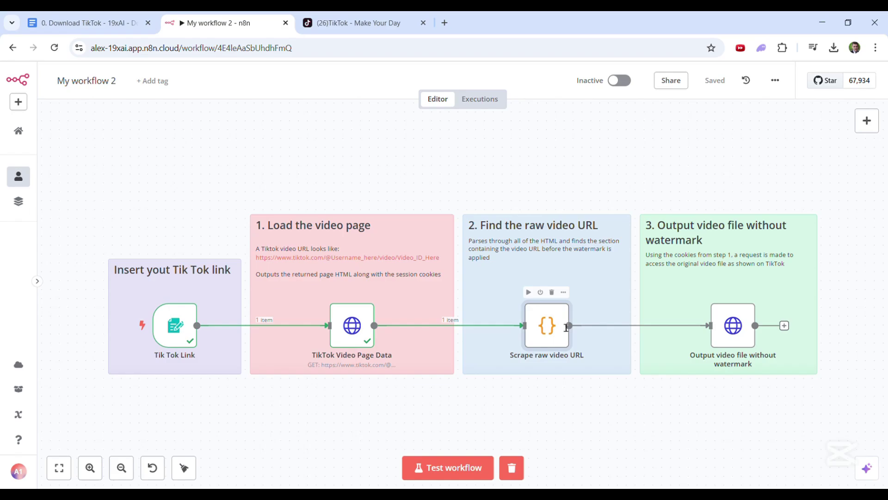
pyautogui.doubleClick(567, 327)
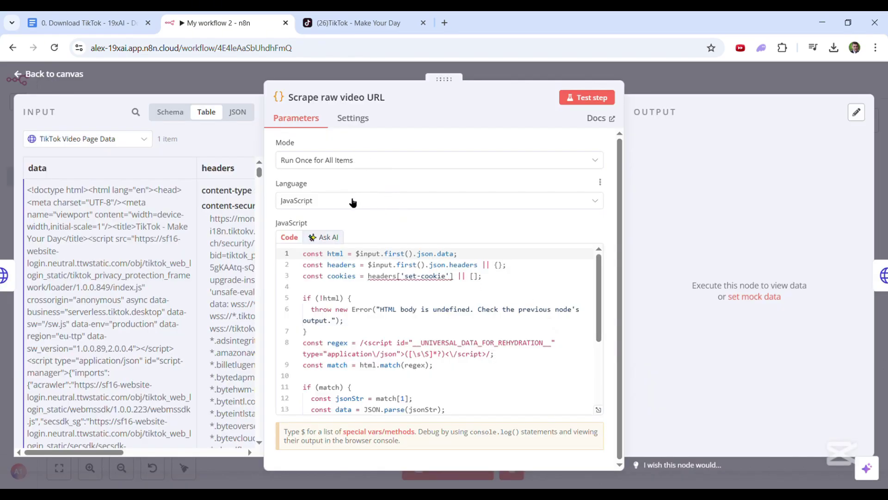
pyautogui.scroll(-3, 409, 306)
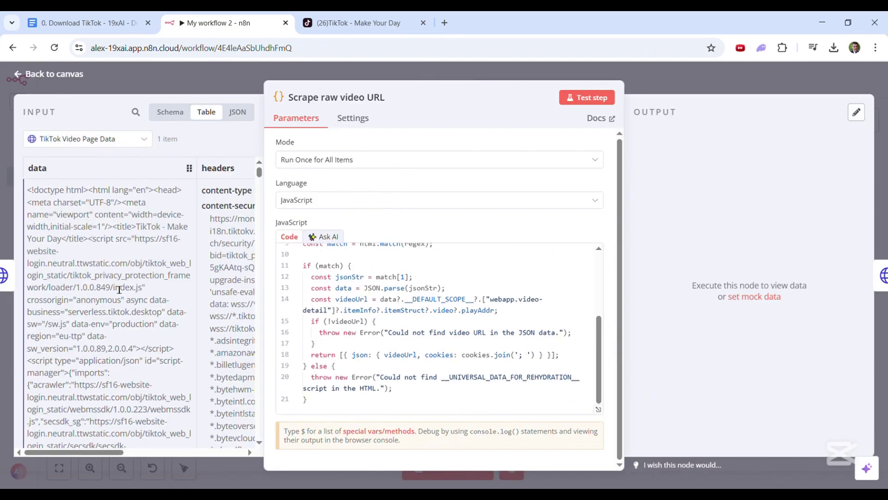
pyautogui.scroll(-2, 99, 286)
pyautogui.scroll(-3, 99, 287)
pyautogui.scroll(-2, 139, 312)
pyautogui.click(589, 99)
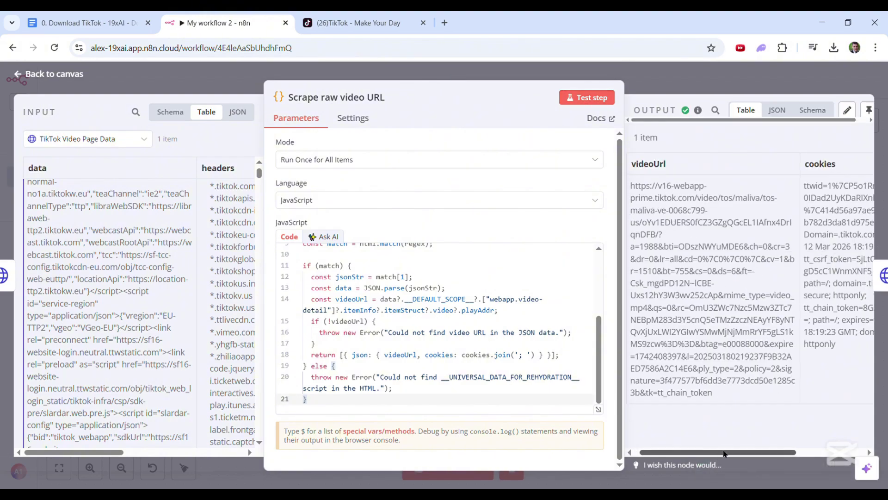
pyautogui.moveTo(725, 399); pyautogui.dragTo(721, 381)
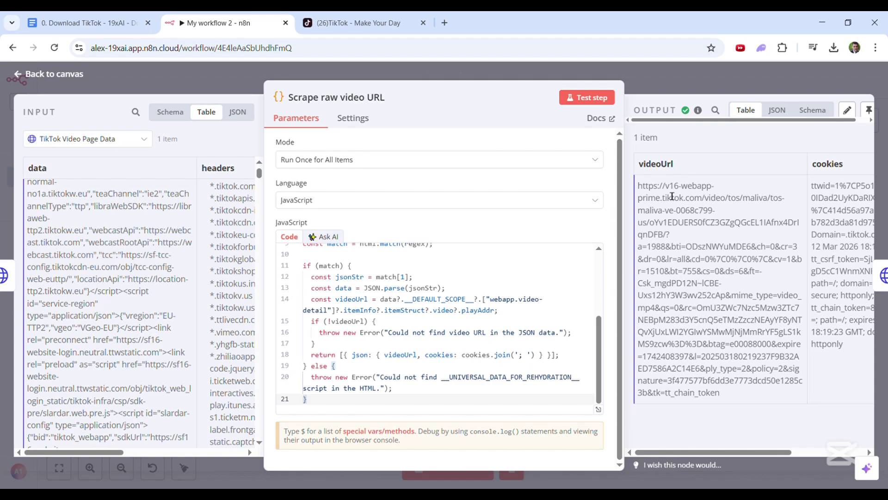
pyautogui.press('Escape')
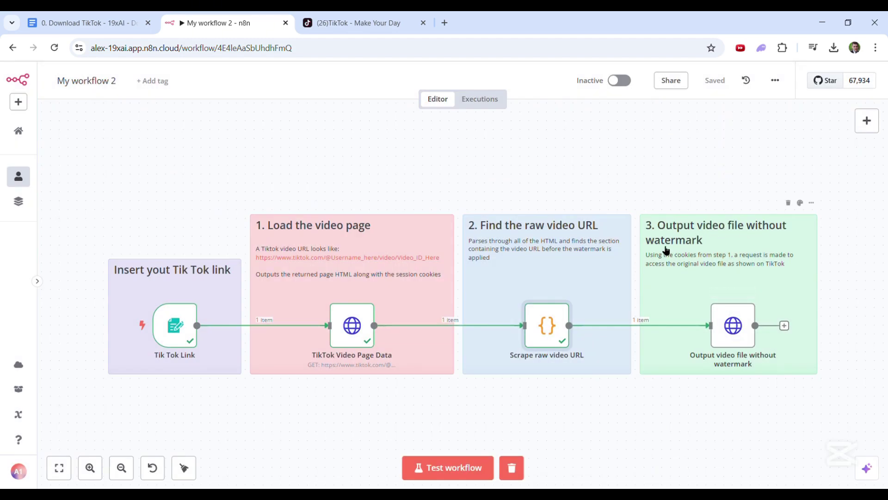
# - Test the Output video file without watermark request and preview the returned 3.34 MB MP4
pyautogui.doubleClick(733, 326)
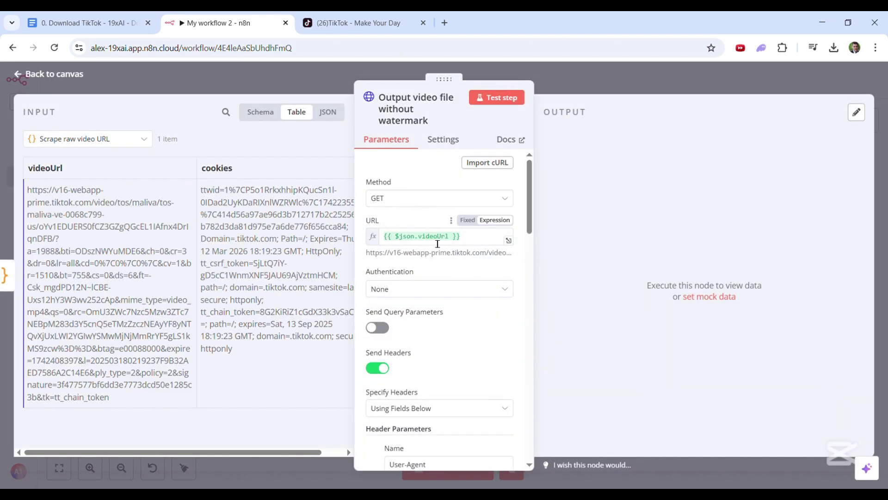
pyautogui.scroll(-2, 438, 370)
pyautogui.scroll(-2, 422, 285)
pyautogui.scroll(-2, 436, 326)
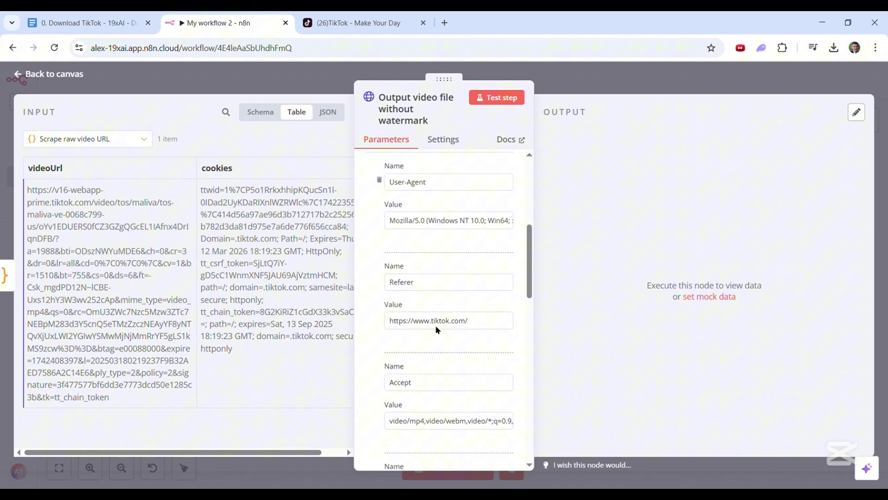
pyautogui.scroll(-3, 435, 325)
pyautogui.scroll(-3, 441, 331)
pyautogui.scroll(-5, 440, 336)
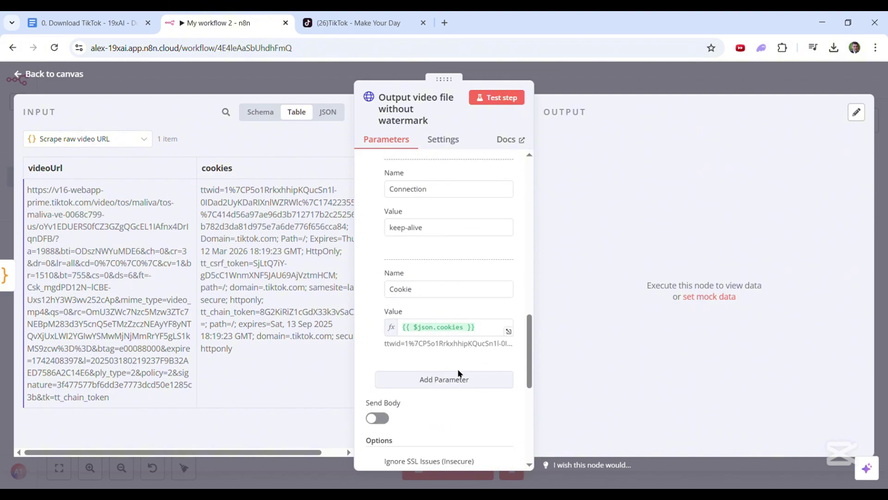
pyautogui.click(497, 97)
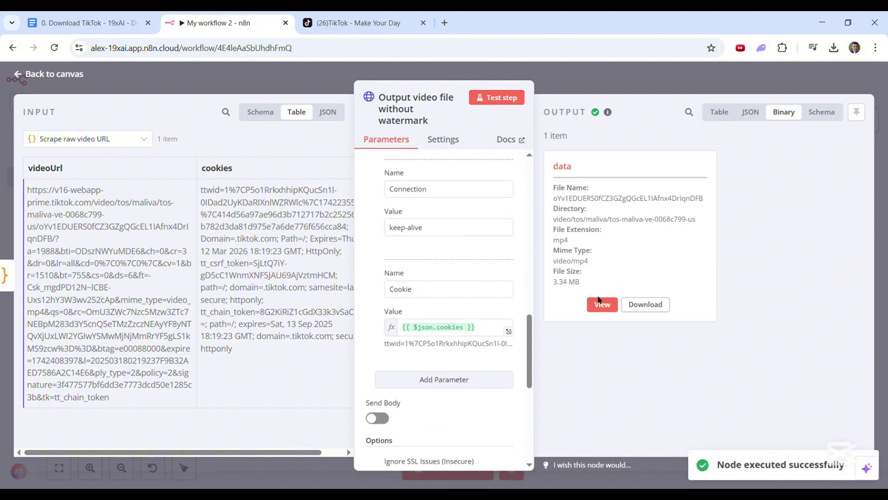
pyautogui.click(601, 303)
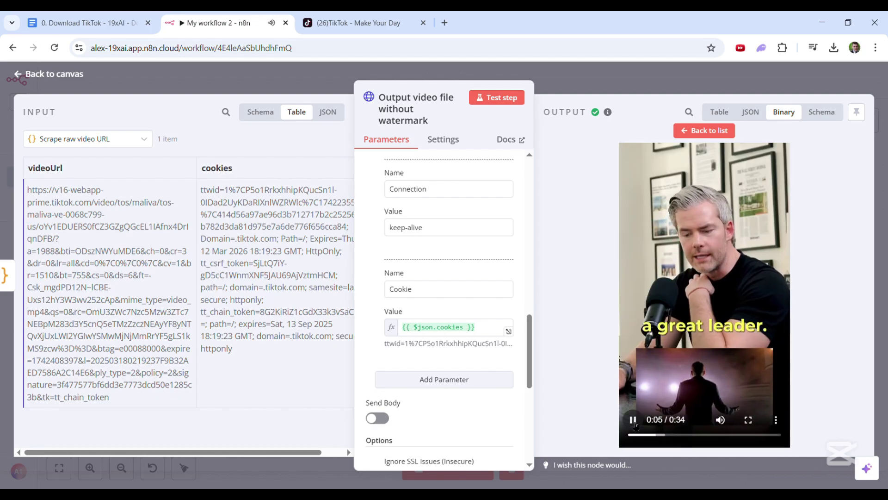
pyautogui.click(653, 209)
pyautogui.click(686, 132)
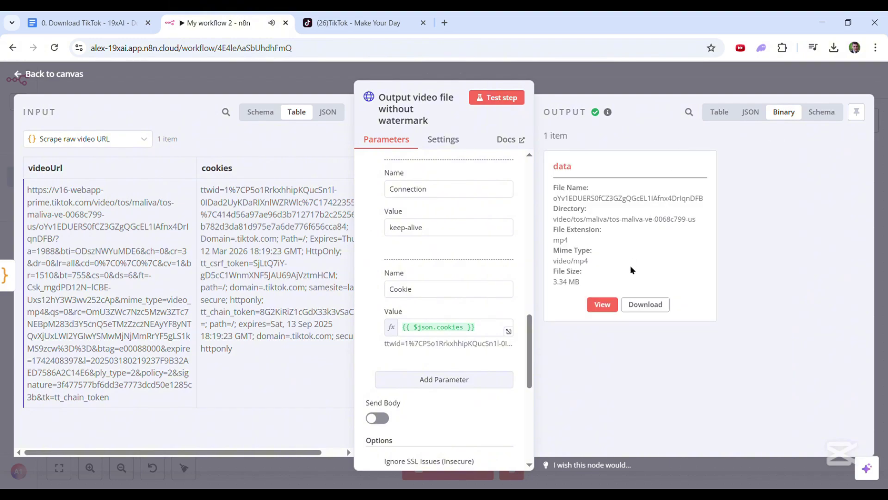